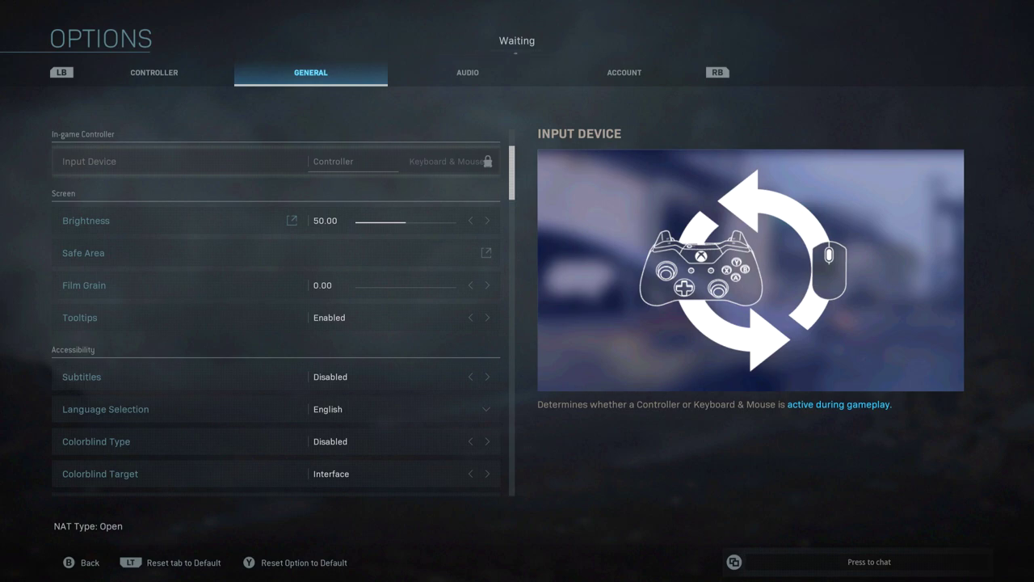
Set Film Grain to 0.00 in the general screen options
{"action": "left_click", "coordinate": [274, 220]}
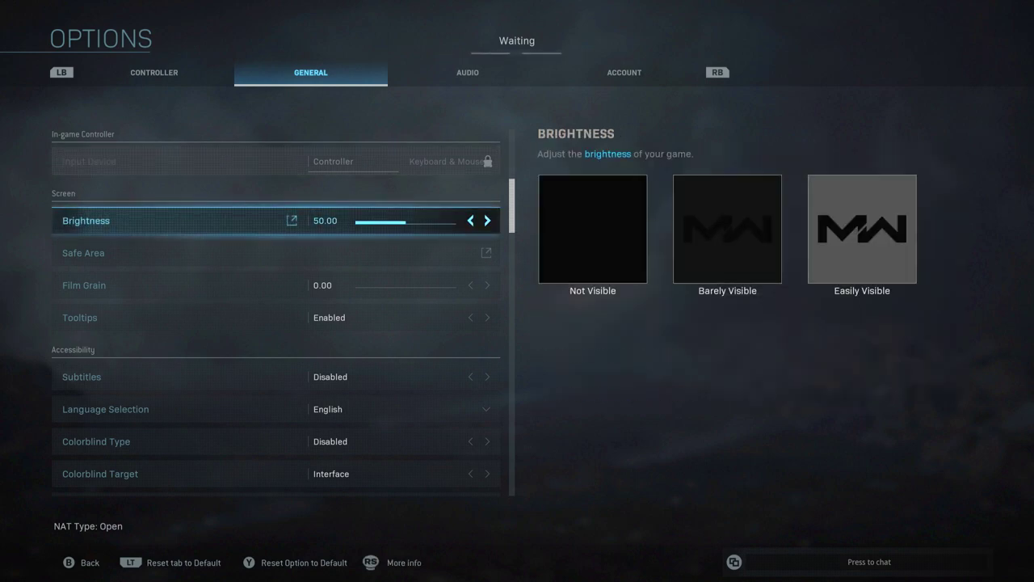
{"action": "left_click", "coordinate": [274, 285]}
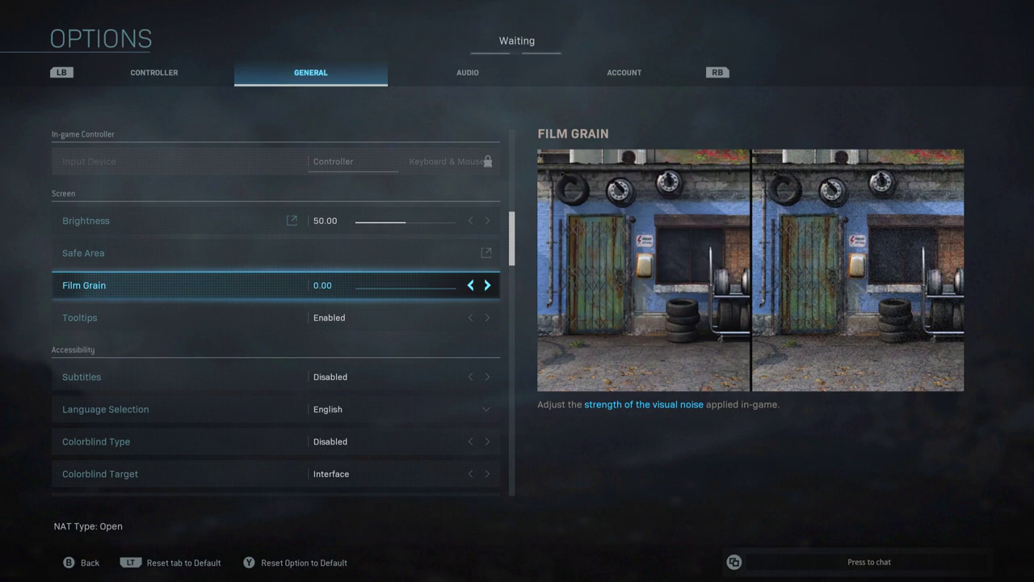
{"action": "key", "text": "Right"}
{"action": "key", "text": "Left"}
{"action": "key", "text": "Left"}
{"action": "key", "text": "Left"}
Examine the World Motion Blur and Weapon Motion Blur settings in the accessibility options
{"action": "key", "text": "Down"}
{"action": "key", "text": "Down"}
{"action": "key", "text": "Down"}
{"action": "key", "text": "Down"}
{"action": "key", "text": "Down"}
{"action": "key", "text": "Down"}
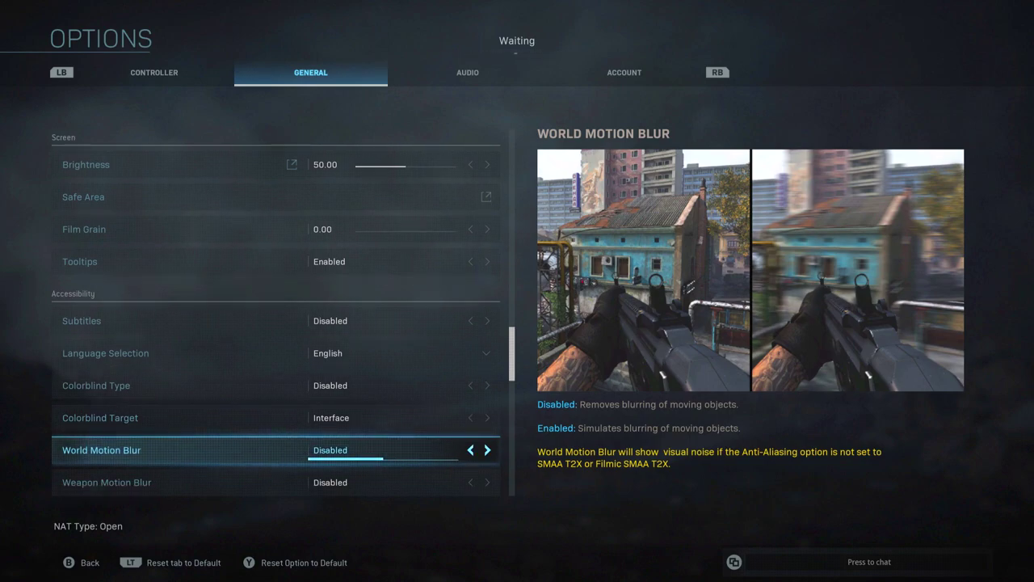
{"action": "key", "text": "Down"}
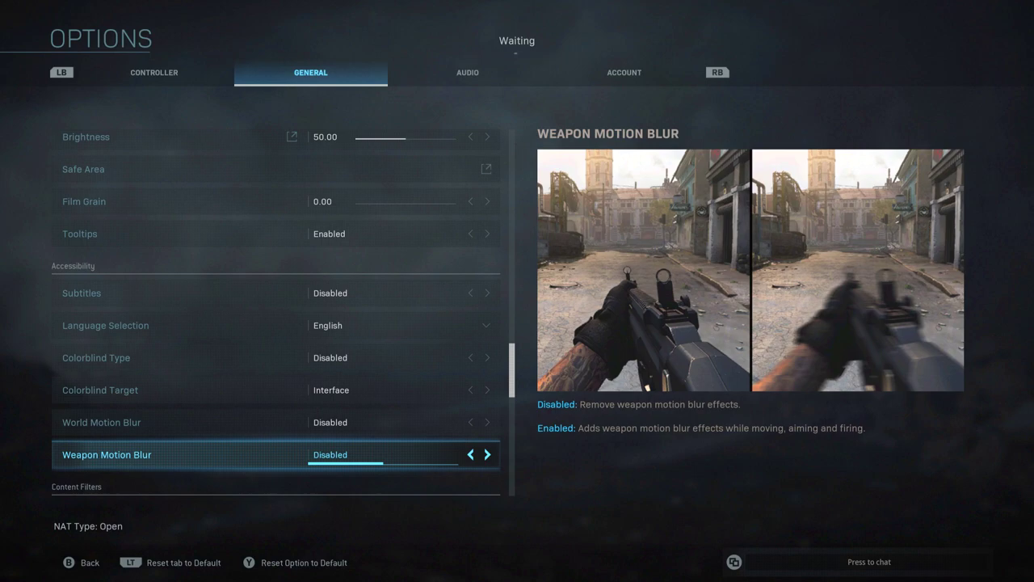
{"action": "left_click", "coordinate": [102, 422]}
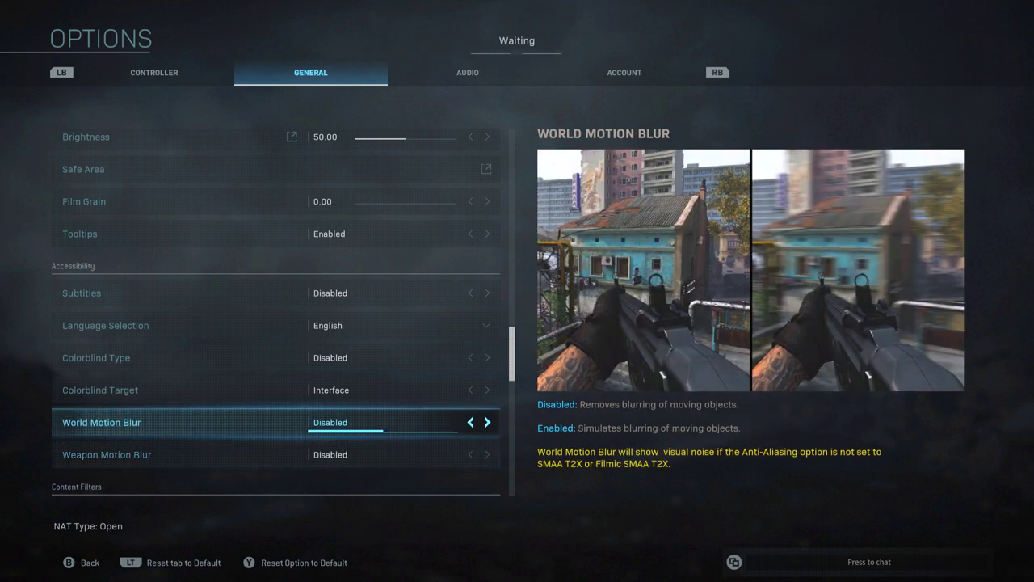
{"action": "left_click", "coordinate": [106, 454]}
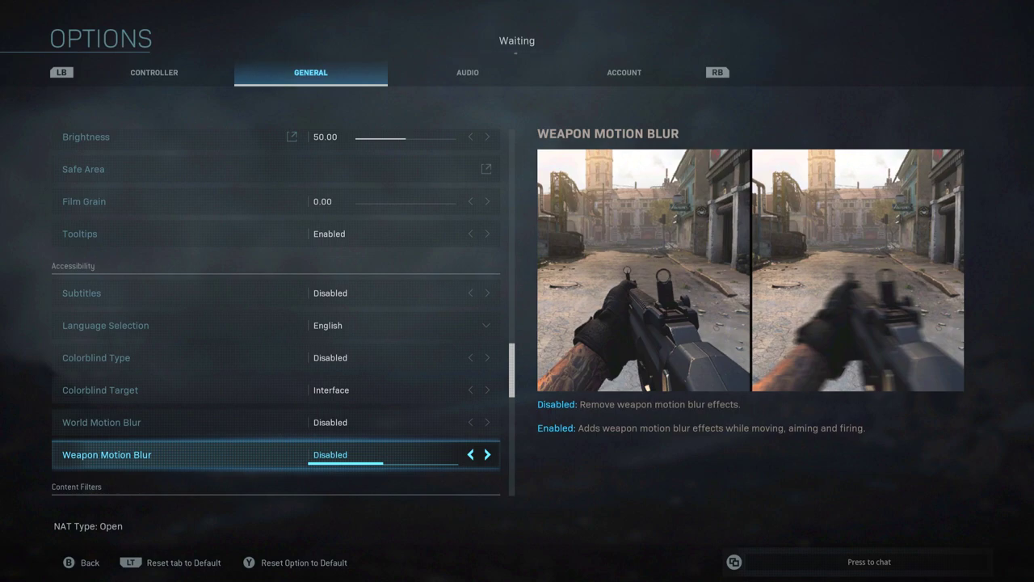
{"action": "key", "text": "Down"}
{"action": "key", "text": "Up"}
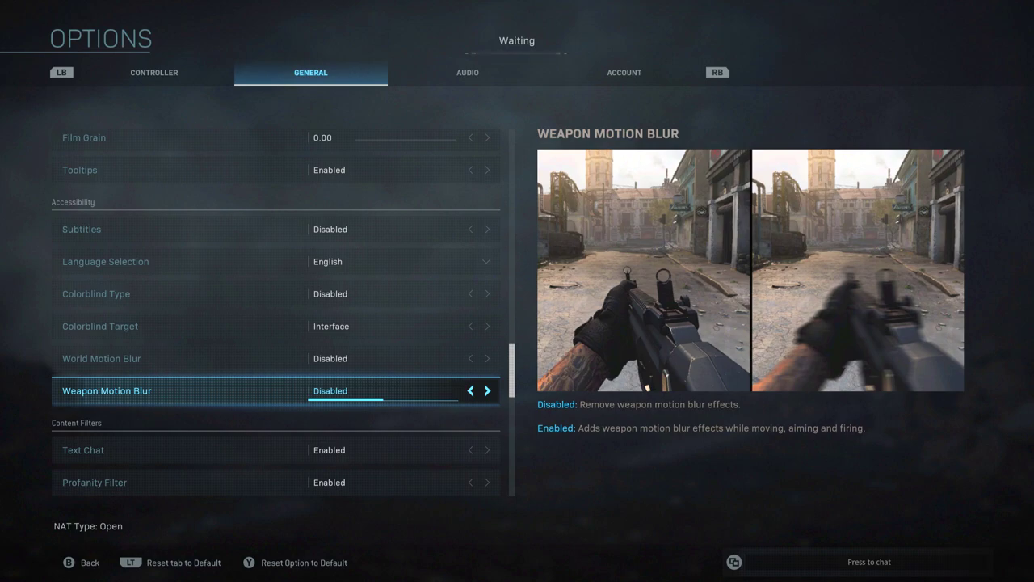
{"action": "key", "text": "Up"}
{"action": "key", "text": "Down"}
Examine the available Audio Mix presets in the audio options, from Studio Reference to Boost Low
{"action": "key", "text": "e"}
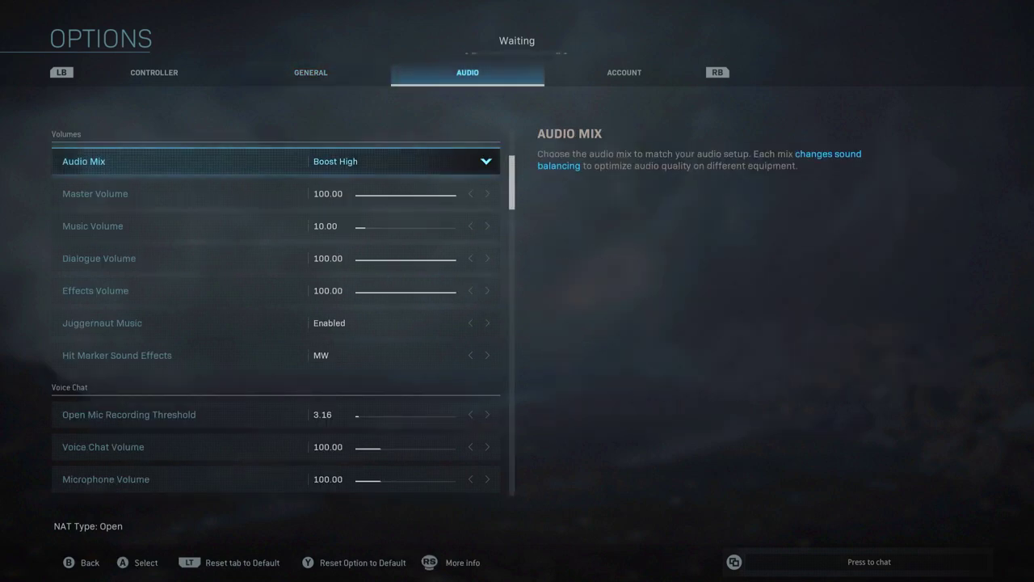
{"action": "key", "text": "Return"}
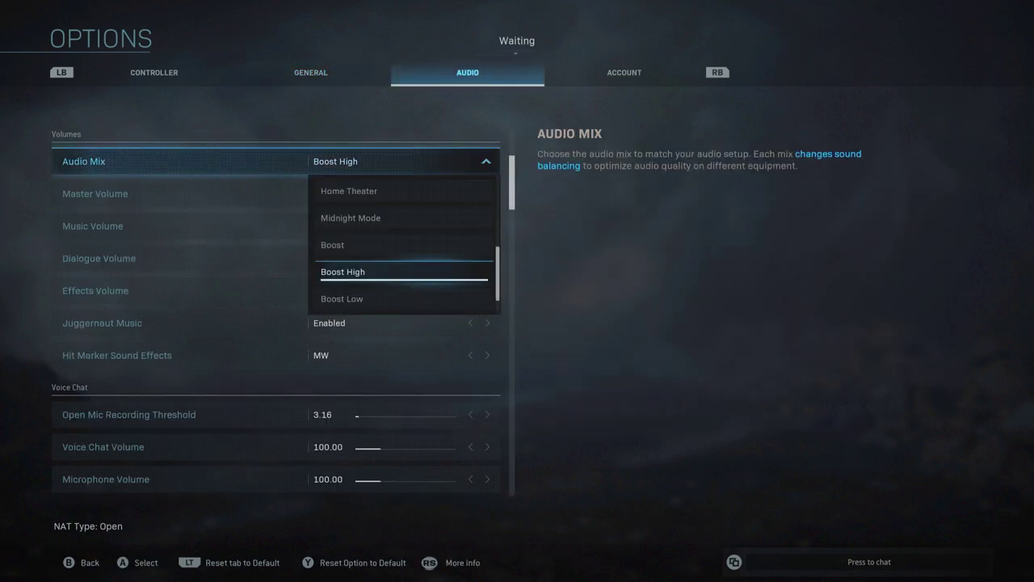
{"action": "key", "text": "Up"}
{"action": "key", "text": "Up"}
{"action": "key", "text": "Up"}
{"action": "key", "text": "Up"}
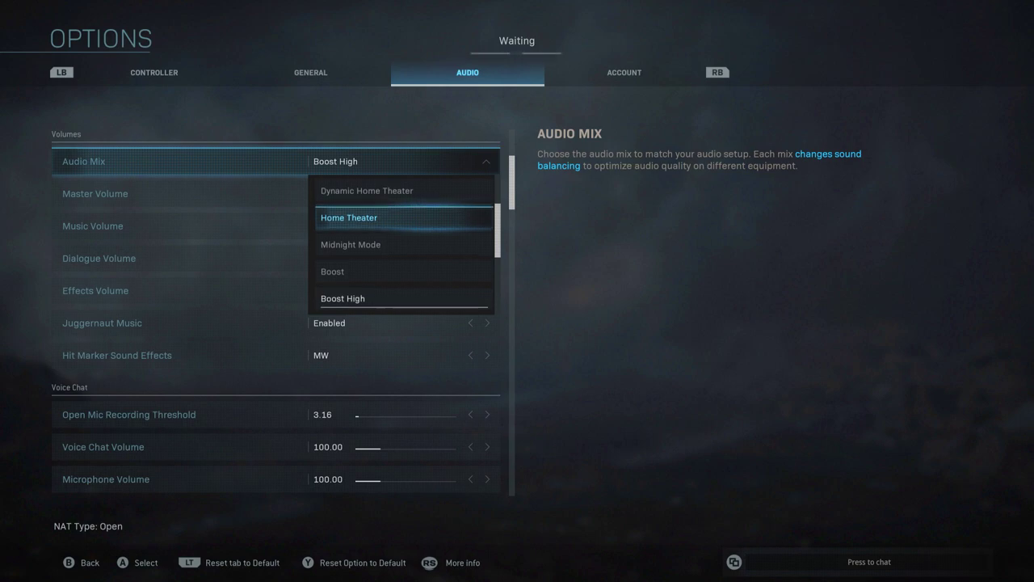
{"action": "key", "text": "Down"}
{"action": "key", "text": "Down"}
{"action": "key", "text": "Down"}
{"action": "key", "text": "Down"}
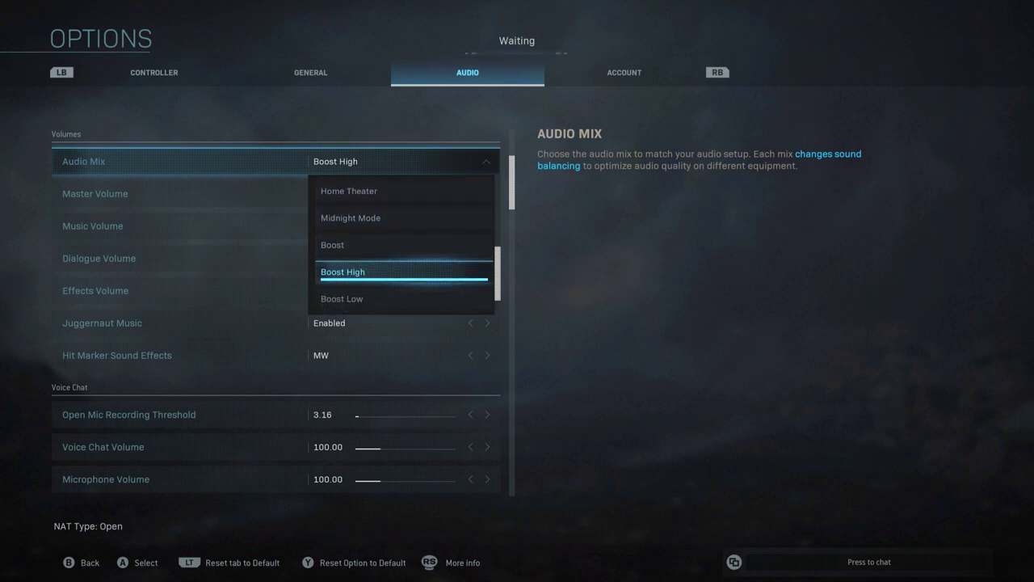
{"action": "key", "text": "Down"}
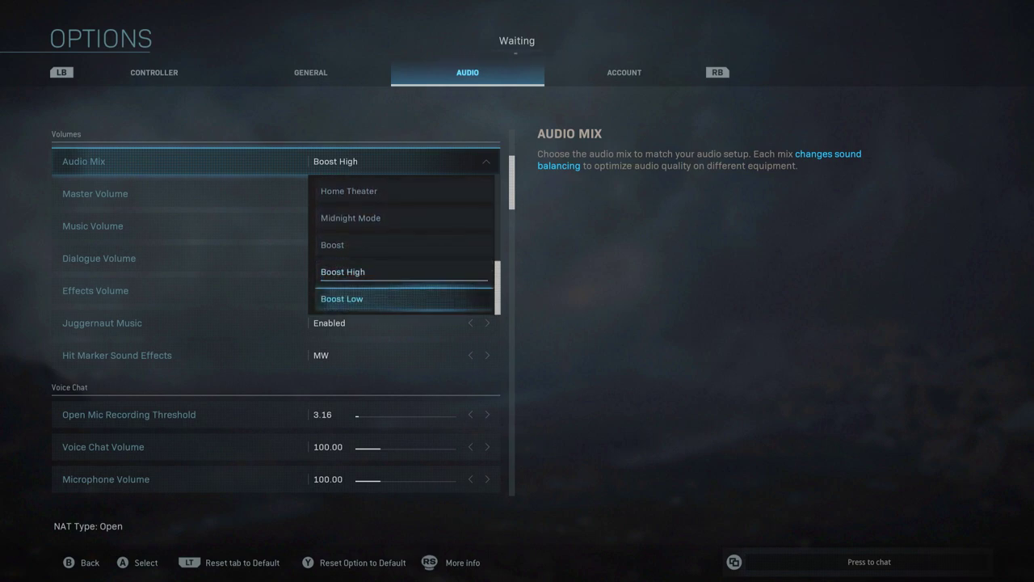
{"action": "key", "text": "Up"}
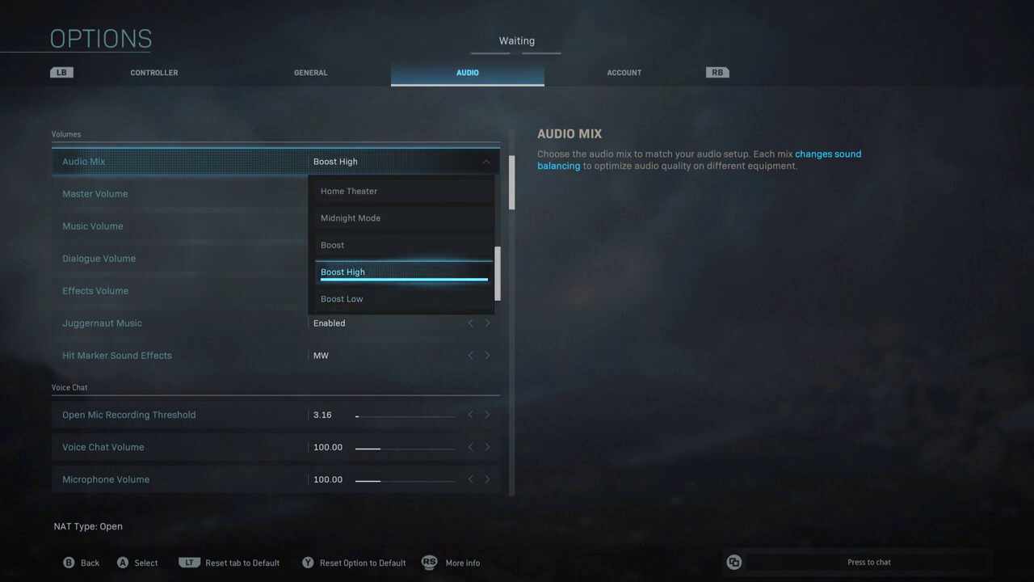
{"action": "key", "text": "Up"}
{"action": "key", "text": "Up"}
{"action": "key", "text": "Up"}
{"action": "key", "text": "Up"}
{"action": "key", "text": "Up"}
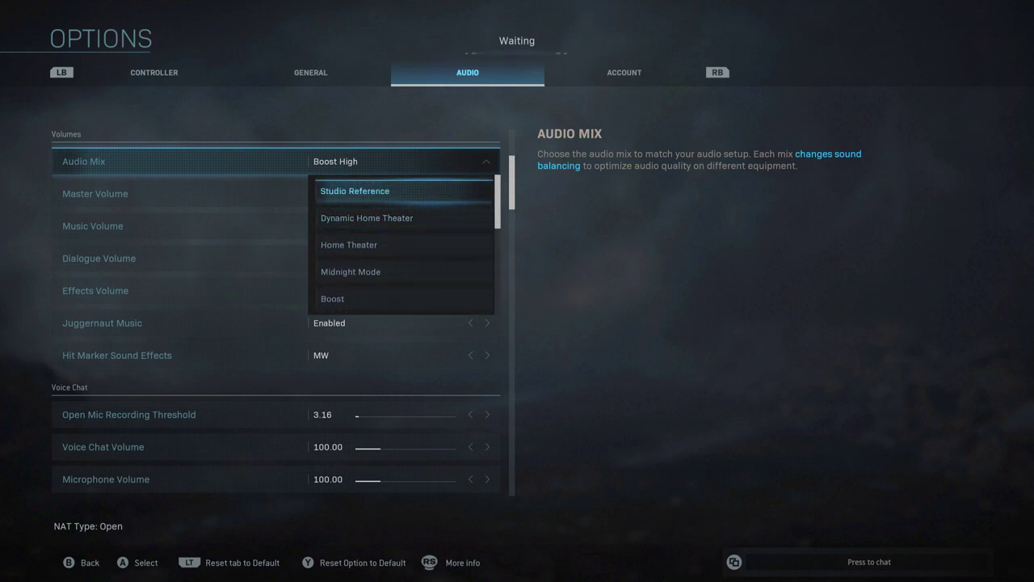
{"action": "key", "text": "Down"}
{"action": "key", "text": "Down"}
{"action": "key", "text": "Down"}
{"action": "key", "text": "Down"}
{"action": "key", "text": "Down"}
{"action": "key", "text": "Down"}
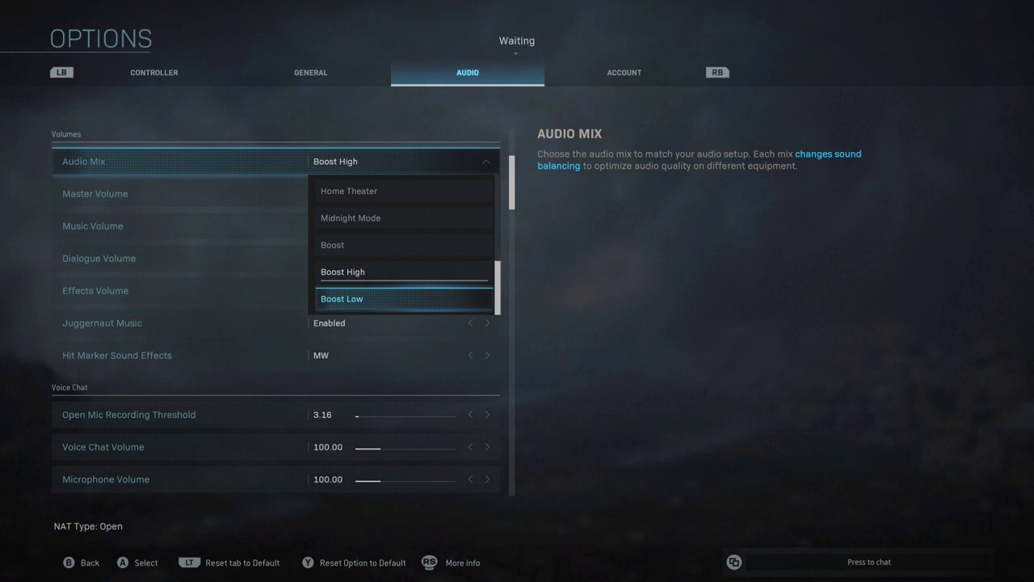
Choose Boost High as the Audio Mix preset
{"action": "key", "text": "Up"}
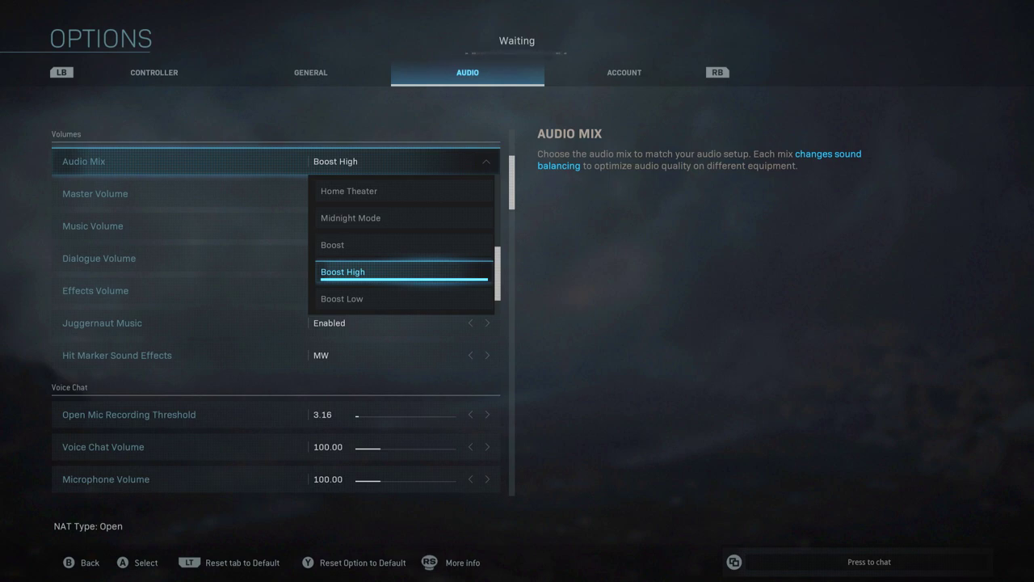
{"action": "key", "text": "Up"}
{"action": "key", "text": "Down"}
{"action": "key", "text": "Return"}
Set the Music Volume to 5.00
{"action": "key", "text": "Down"}
{"action": "key", "text": "Down"}
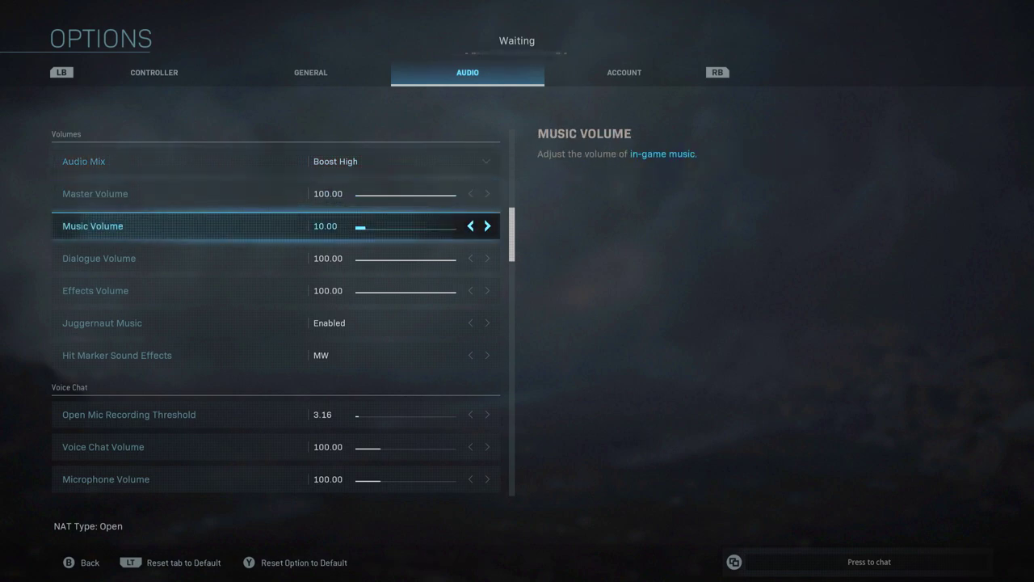
{"action": "key", "text": "Left"}
{"action": "key", "text": "Left"}
{"action": "key", "text": "Left"}
{"action": "key", "text": "Left"}
{"action": "key", "text": "Left"}
{"action": "key", "text": "Right"}
{"action": "key", "text": "Right"}
{"action": "key", "text": "Right"}
{"action": "key", "text": "Left"}
{"action": "key", "text": "Left"}
{"action": "key", "text": "Left"}
{"action": "key", "text": "Left"}
Examine the Master, Music, Dialogue and Effects Volume levels
{"action": "key", "text": "Up"}
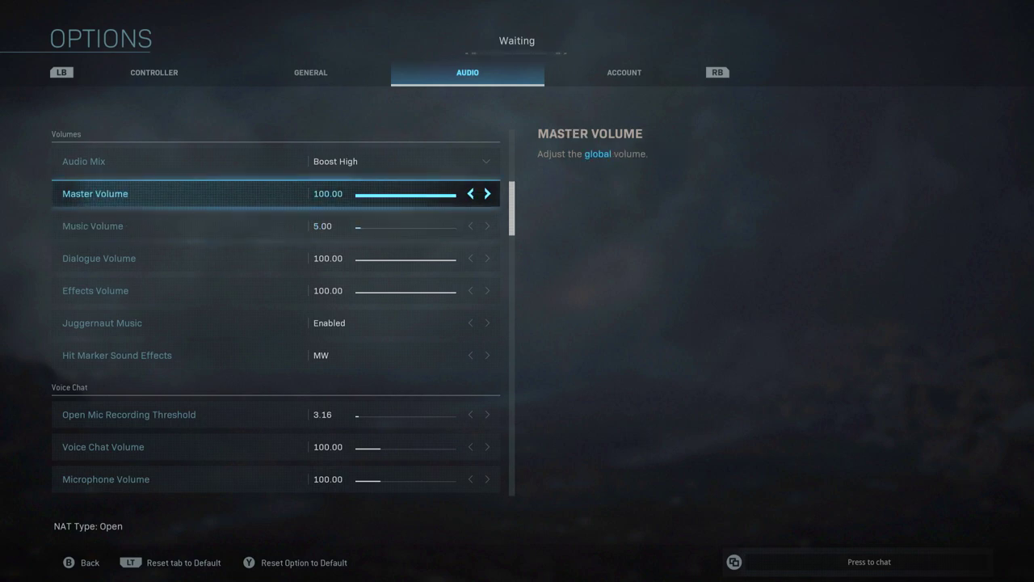
{"action": "key", "text": "Down"}
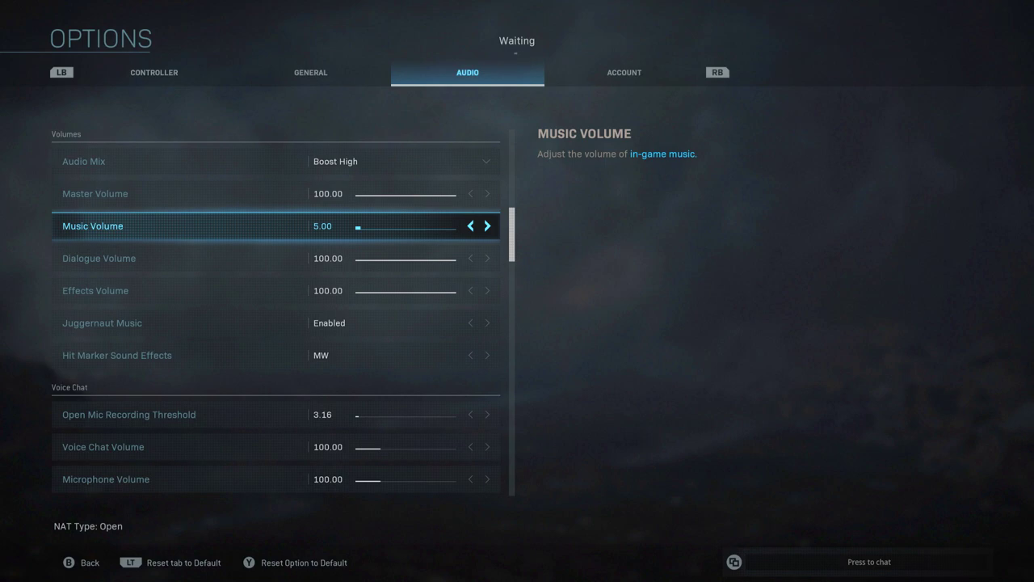
{"action": "key", "text": "Down"}
{"action": "key", "text": "Down"}
{"action": "key", "text": "Up"}
{"action": "key", "text": "Up"}
{"action": "key", "text": "Up"}
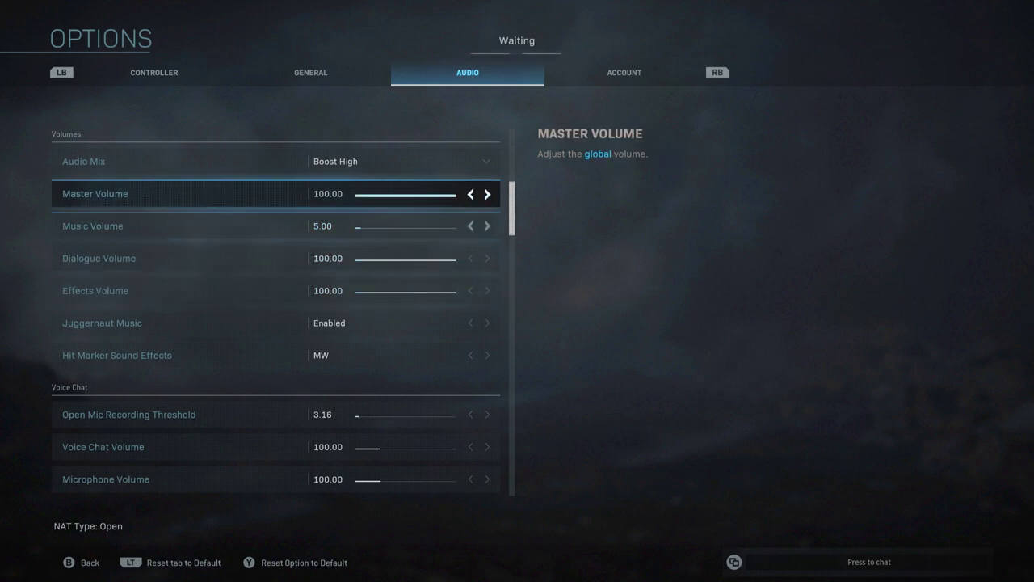
{"action": "key", "text": "Down"}
{"action": "key", "text": "Down"}
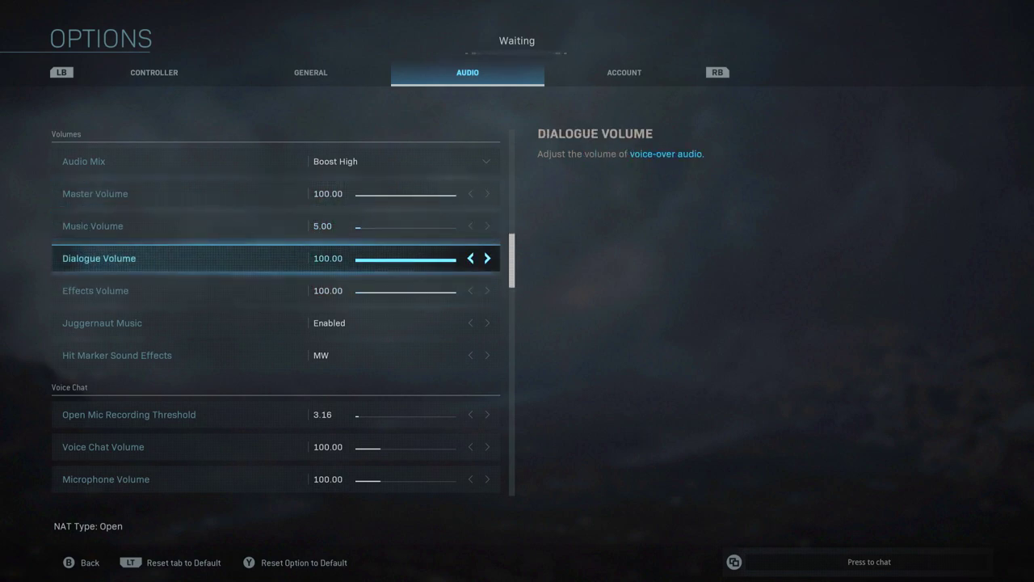
{"action": "key", "text": "Down"}
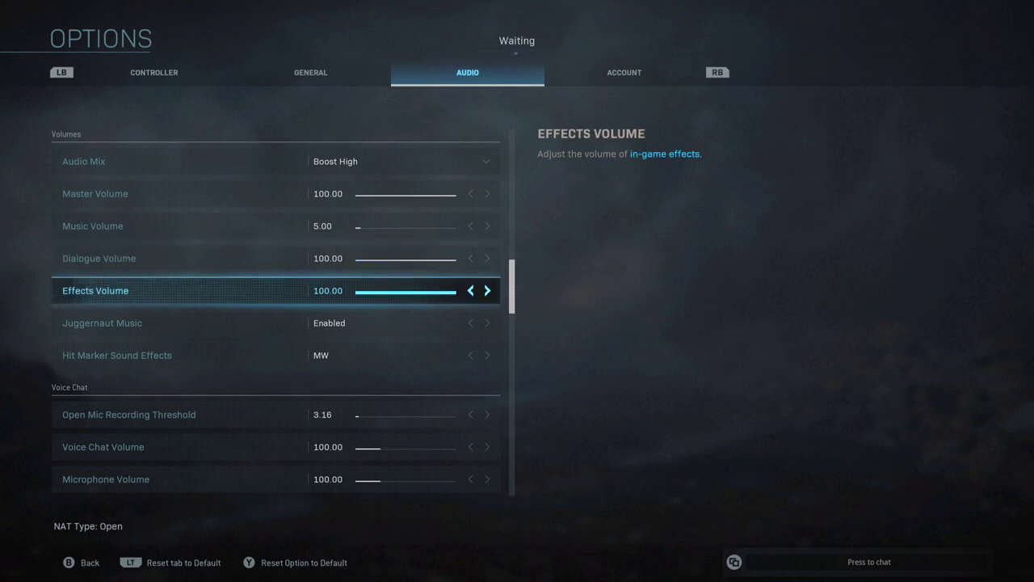
Toggle Juggernaut Music between Disabled and Enabled, ending on Enabled
{"action": "key", "text": "Down"}
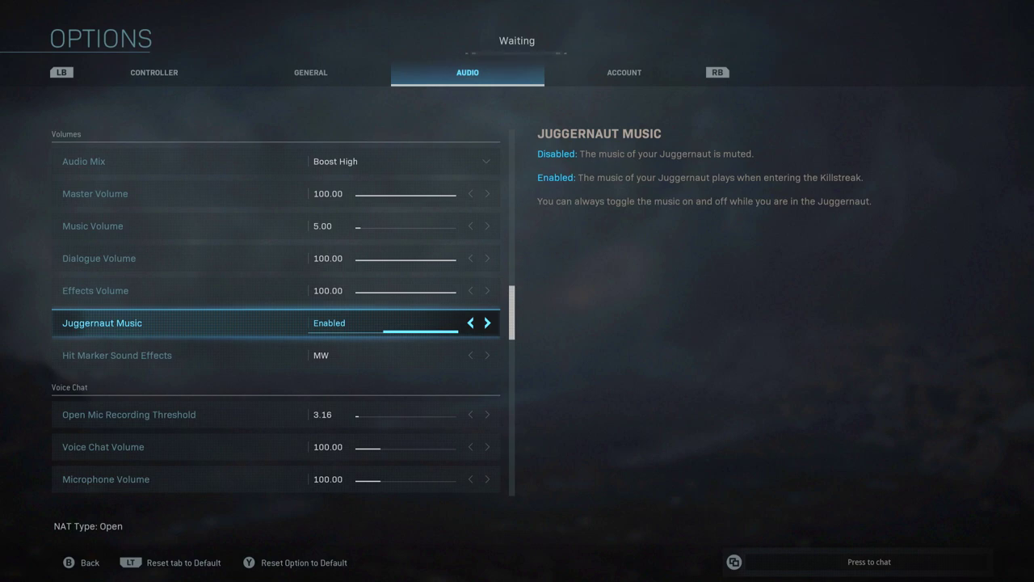
{"action": "key", "text": "Left"}
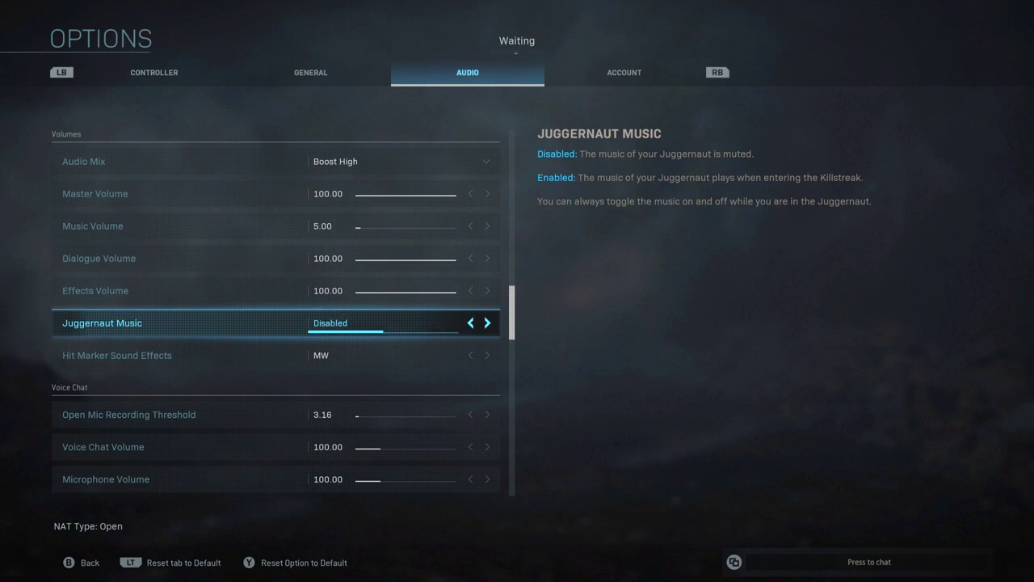
{"action": "key", "text": "Right"}
{"action": "key", "text": "Left"}
{"action": "key", "text": "Right"}
{"action": "key", "text": "Left"}
{"action": "key", "text": "Right"}
{"action": "key", "text": "Left"}
{"action": "key", "text": "Right"}
Look over the Hit Marker Sound Effects option and the voice chat settings
{"action": "key", "text": "Down"}
{"action": "key", "text": "Down"}
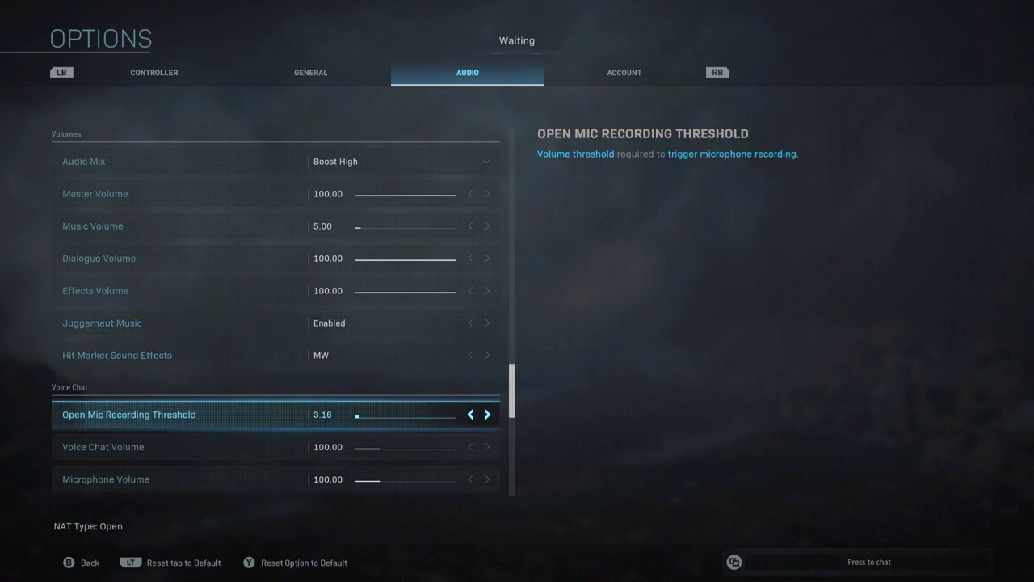
{"action": "key", "text": "Up"}
{"action": "key", "text": "Down"}
{"action": "key", "text": "Down"}
{"action": "key", "text": "Down"}
{"action": "key", "text": "Down"}
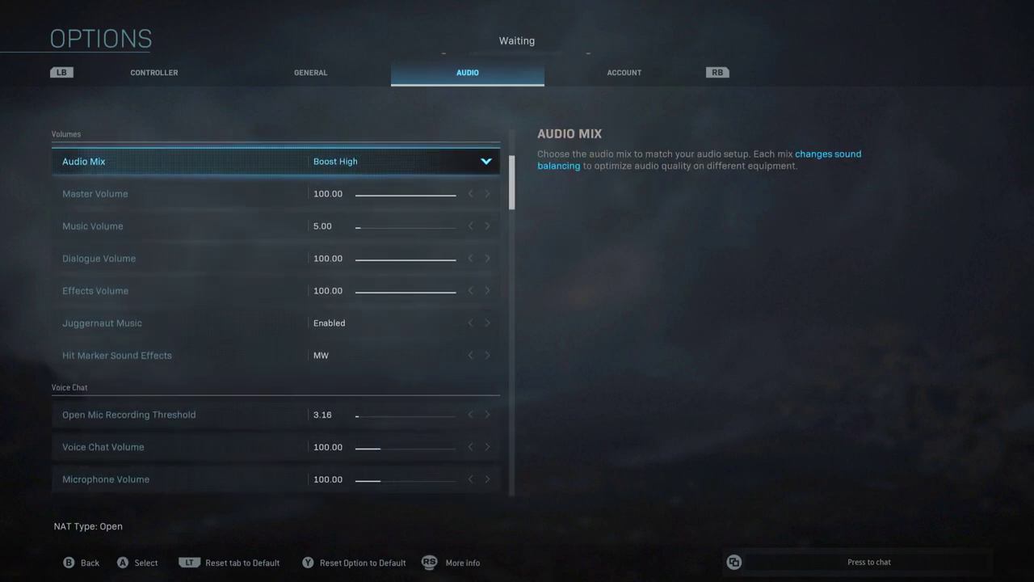
Review the Film Grain, World Motion Blur and Weapon Motion Blur settings in the general options again
{"action": "key", "text": "q"}
{"action": "key", "text": "Down"}
{"action": "key", "text": "Down"}
{"action": "key", "text": "Down"}
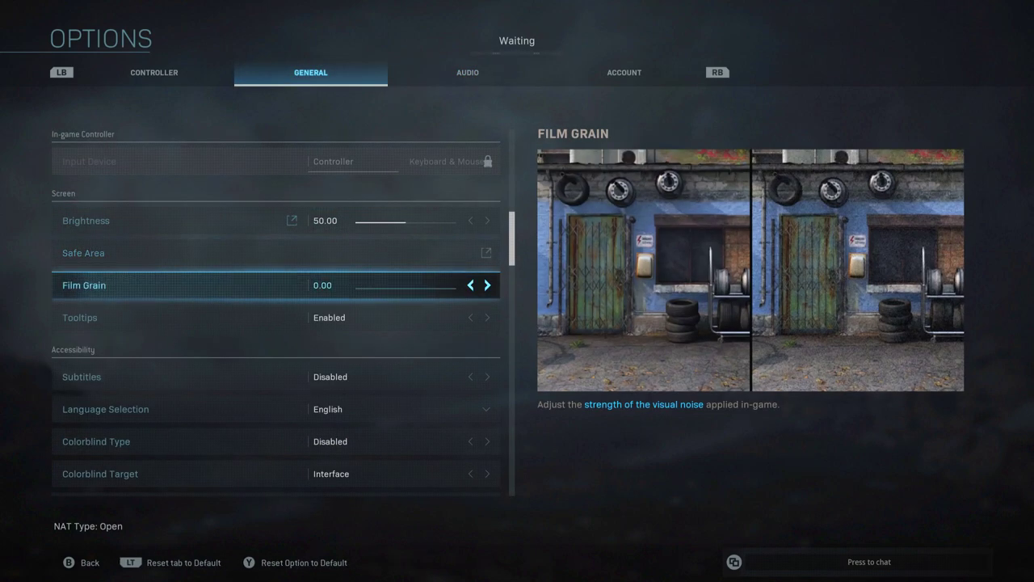
{"action": "key", "text": "Down"}
{"action": "key", "text": "Down"}
{"action": "key", "text": "Down"}
{"action": "key", "text": "Down"}
{"action": "key", "text": "Down"}
{"action": "key", "text": "Down"}
{"action": "key", "text": "Down"}
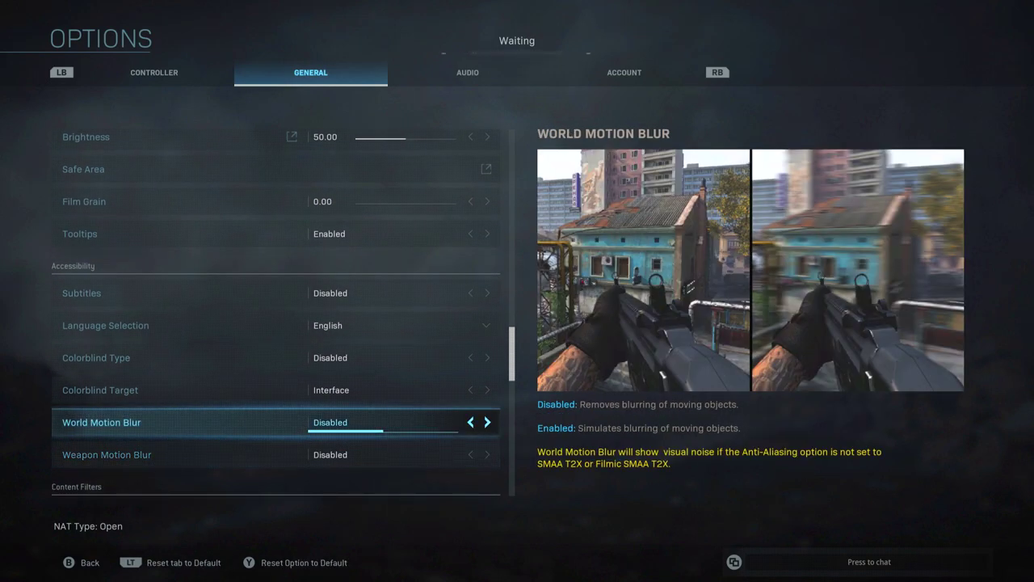
{"action": "key", "text": "Down"}
{"action": "key", "text": "Down"}
{"action": "key", "text": "Up"}
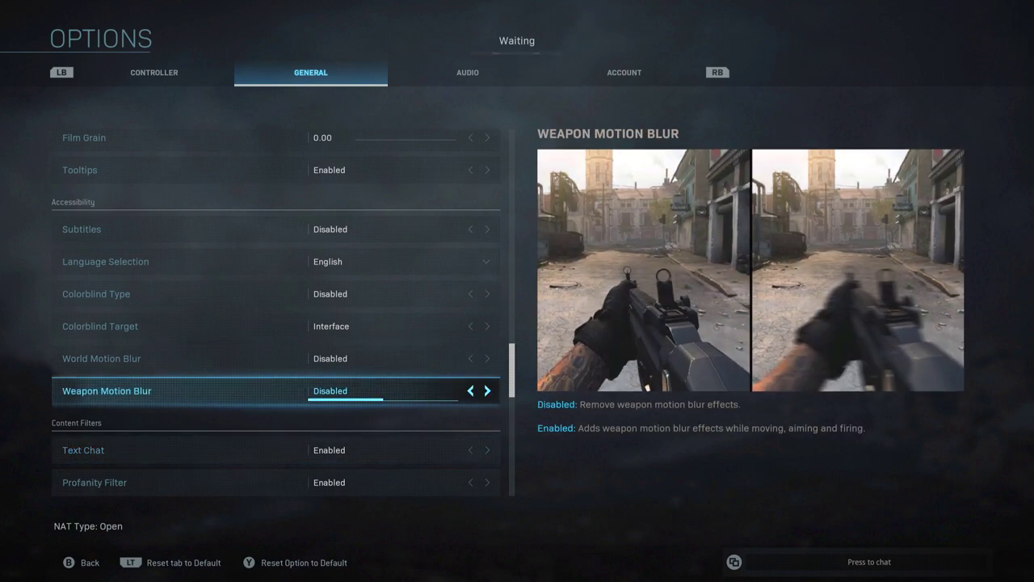
{"action": "key", "text": "Down"}
{"action": "key", "text": "Down"}
Review the Audio Mix and the Master, Music, Dialogue and Effects Volume settings in the audio options again
{"action": "key", "text": "e"}
{"action": "key", "text": "Down"}
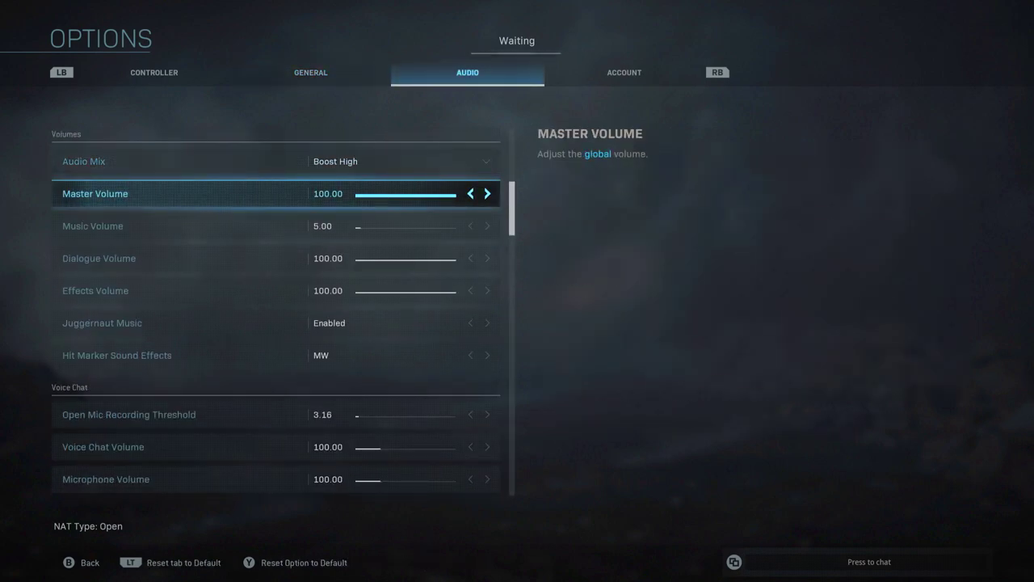
{"action": "key", "text": "Down"}
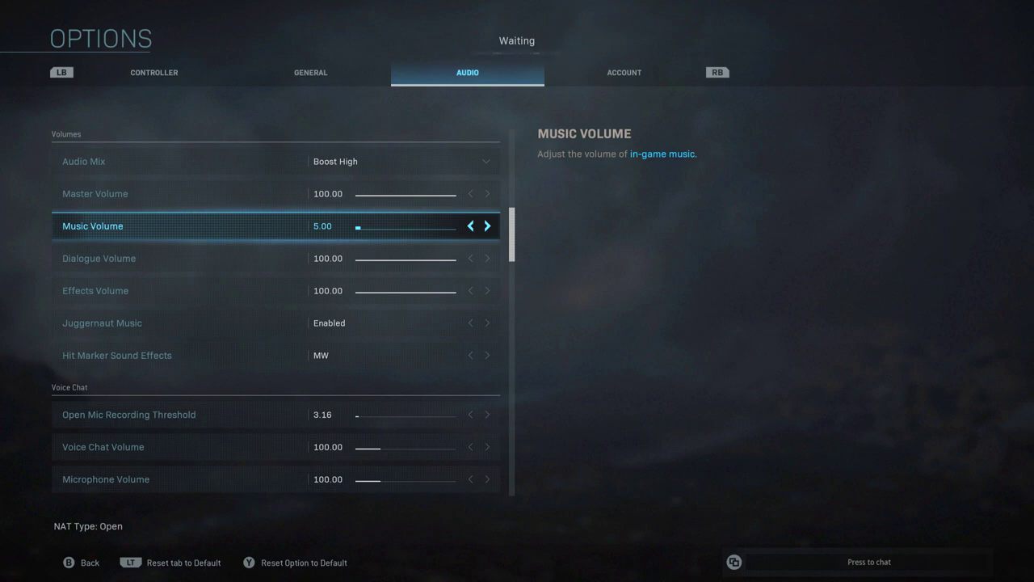
{"action": "key", "text": "Down"}
{"action": "key", "text": "Down"}
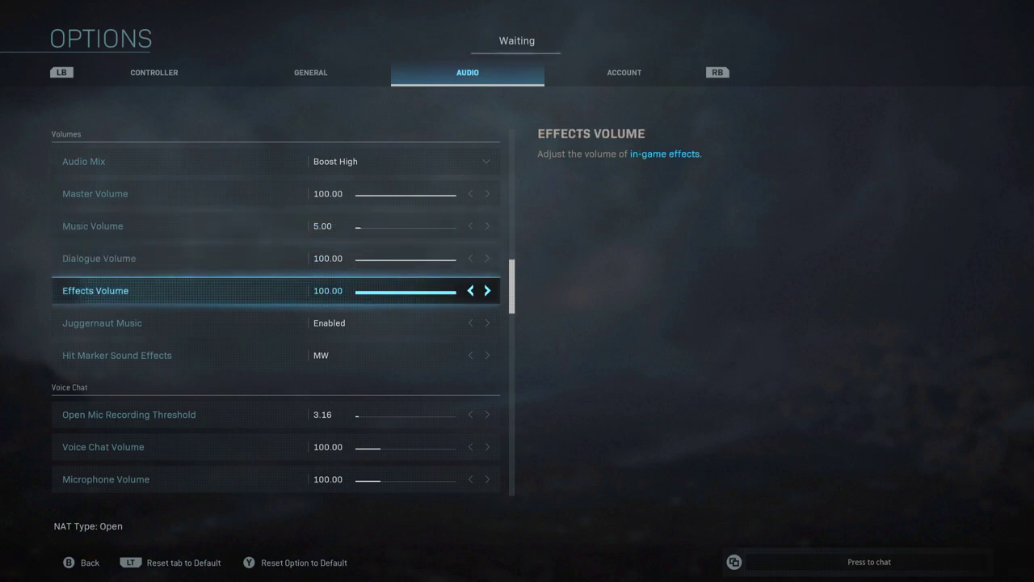
{"action": "key", "text": "Up"}
{"action": "key", "text": "Up"}
{"action": "key", "text": "Up"}
{"action": "key", "text": "Down"}
{"action": "key", "text": "Down"}
{"action": "key", "text": "Down"}
{"action": "key", "text": "Up"}
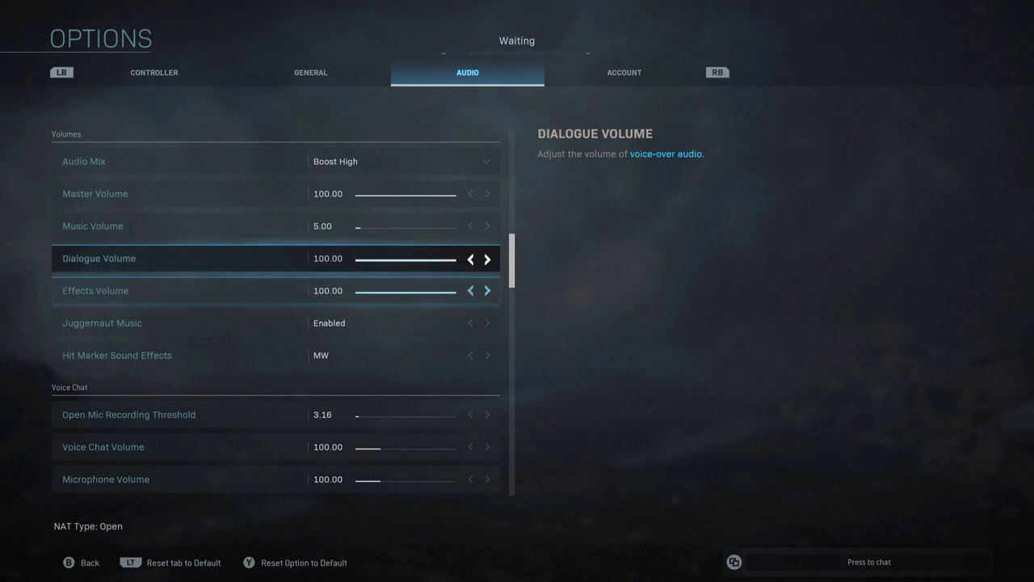
{"action": "key", "text": "Up"}
{"action": "key", "text": "Up"}
{"action": "key", "text": "Up"}
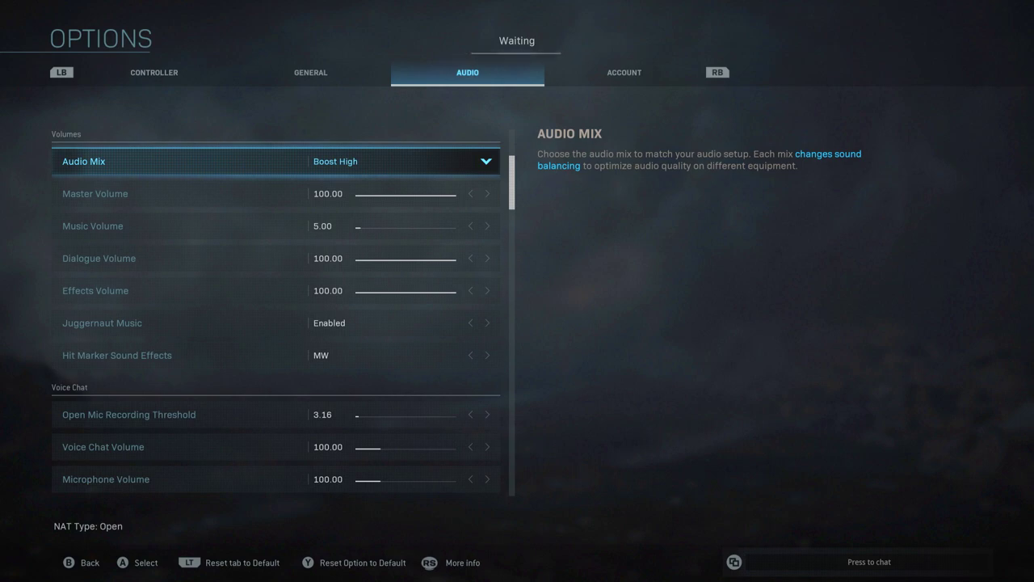
{"action": "key", "text": "Down"}
{"action": "key", "text": "Up"}
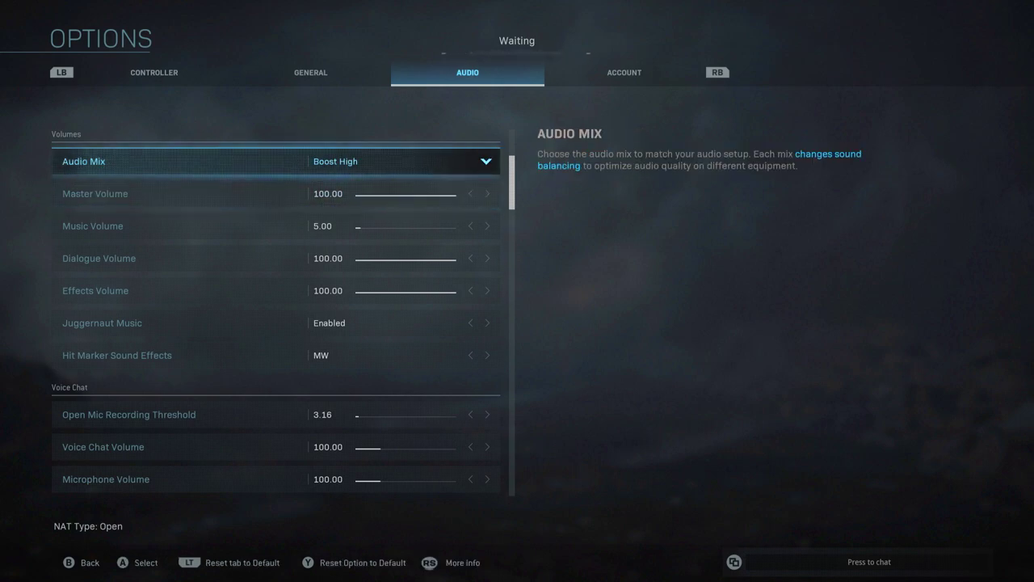